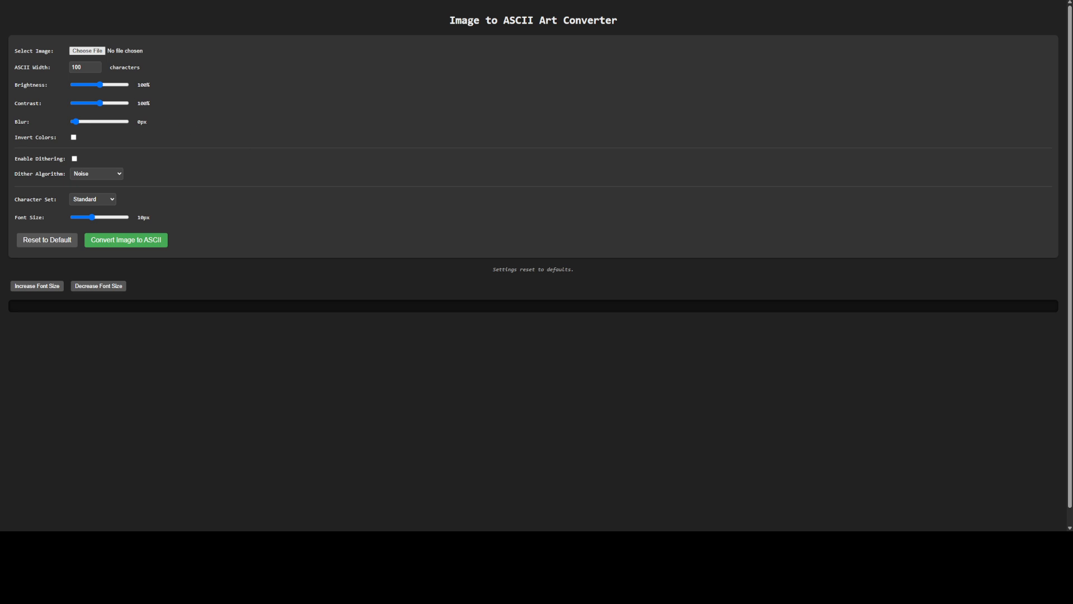
Load the image 152.jpg and convert it to ASCII art.
{"action": "double_click", "coordinate": [540, 217]}
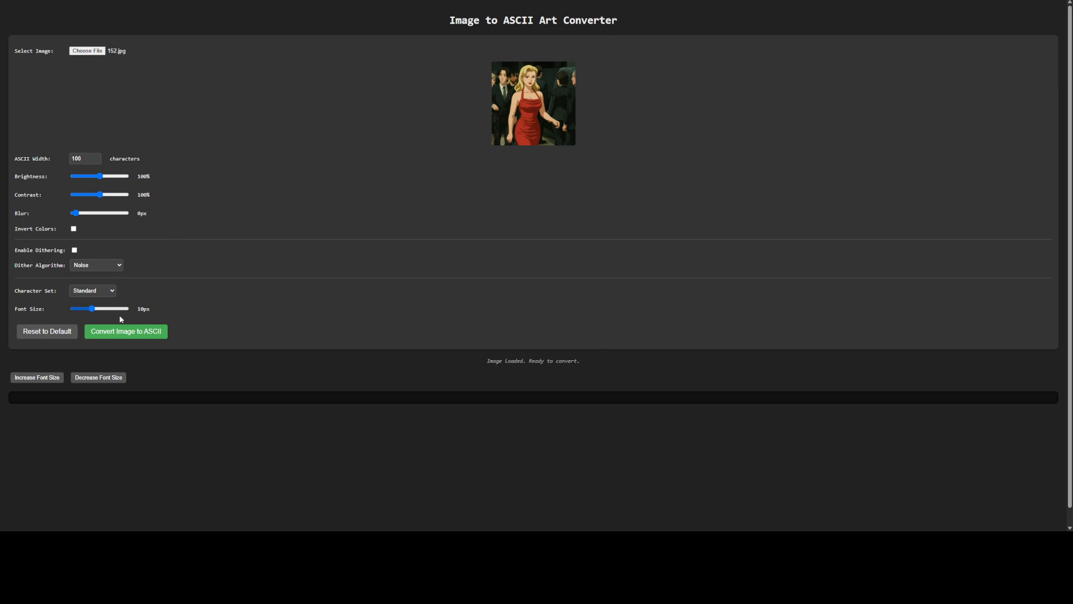
{"action": "left_click", "coordinate": [126, 331]}
{"action": "scroll", "coordinate": [350, 282], "scroll_direction": "down", "scroll_amount": 5}
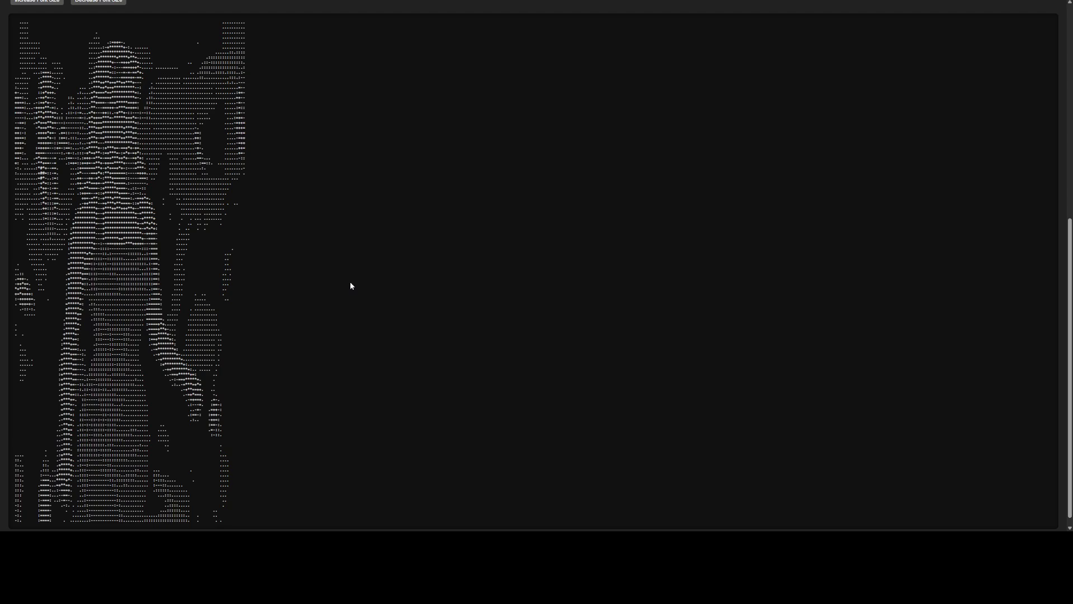
{"action": "scroll", "coordinate": [348, 284], "scroll_direction": "up", "scroll_amount": 1}
{"action": "scroll", "coordinate": [350, 283], "scroll_direction": "down", "scroll_amount": 1}
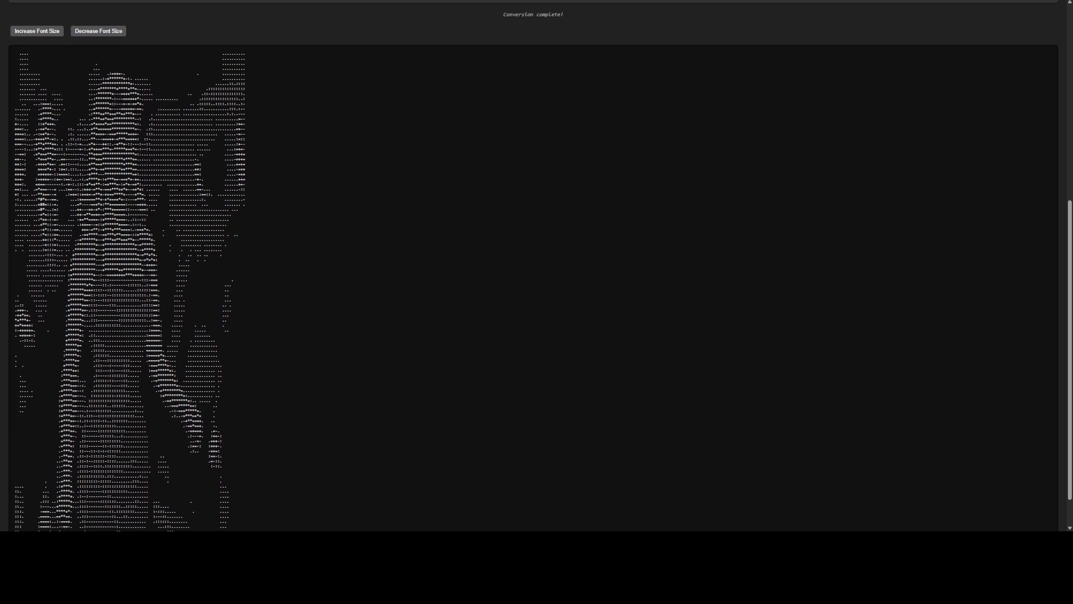
Set the ASCII width to 50 characters and convert the image again.
{"action": "scroll", "coordinate": [350, 285], "scroll_direction": "up", "scroll_amount": 6}
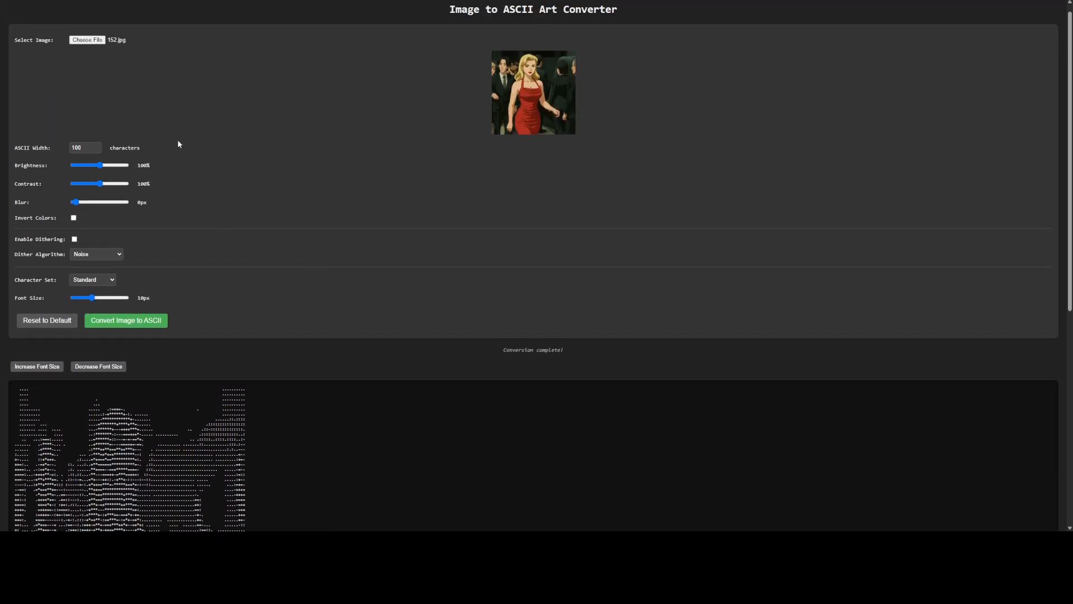
{"action": "left_click_drag", "start_coordinate": [88, 147], "coordinate": [66, 146]}
{"action": "key", "text": "BackSpace"}
{"action": "type", "text": "50"}
{"action": "left_click", "coordinate": [118, 321]}
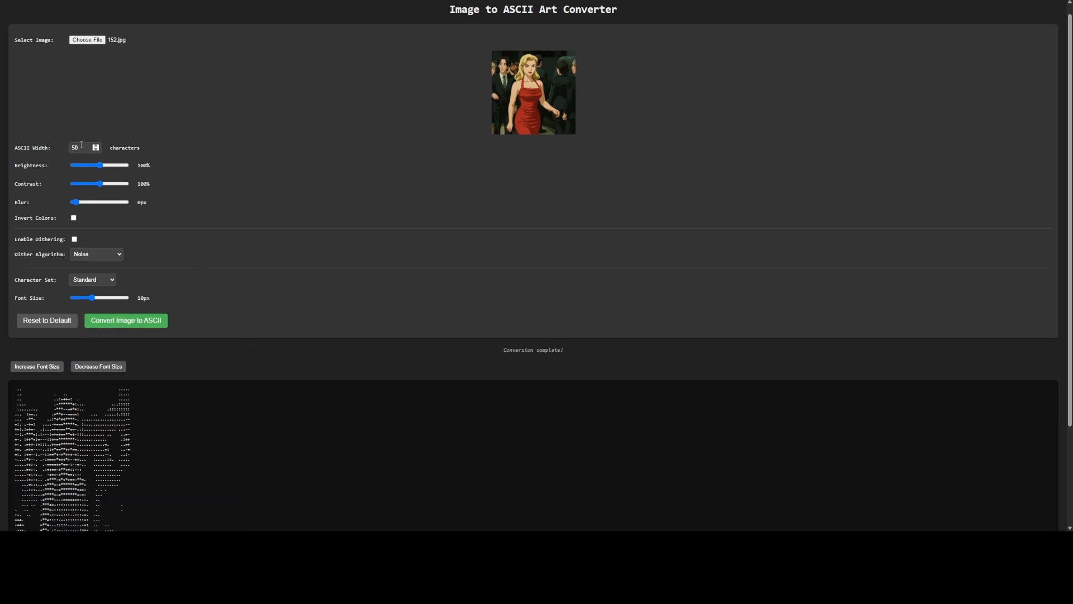
Regenerate the ASCII art at a width of 150 characters and look over the output.
{"action": "left_click_drag", "start_coordinate": [84, 147], "coordinate": [54, 145]}
{"action": "type", "text": "150"}
{"action": "left_click", "coordinate": [122, 320]}
{"action": "scroll", "coordinate": [257, 291], "scroll_direction": "down", "scroll_amount": 3}
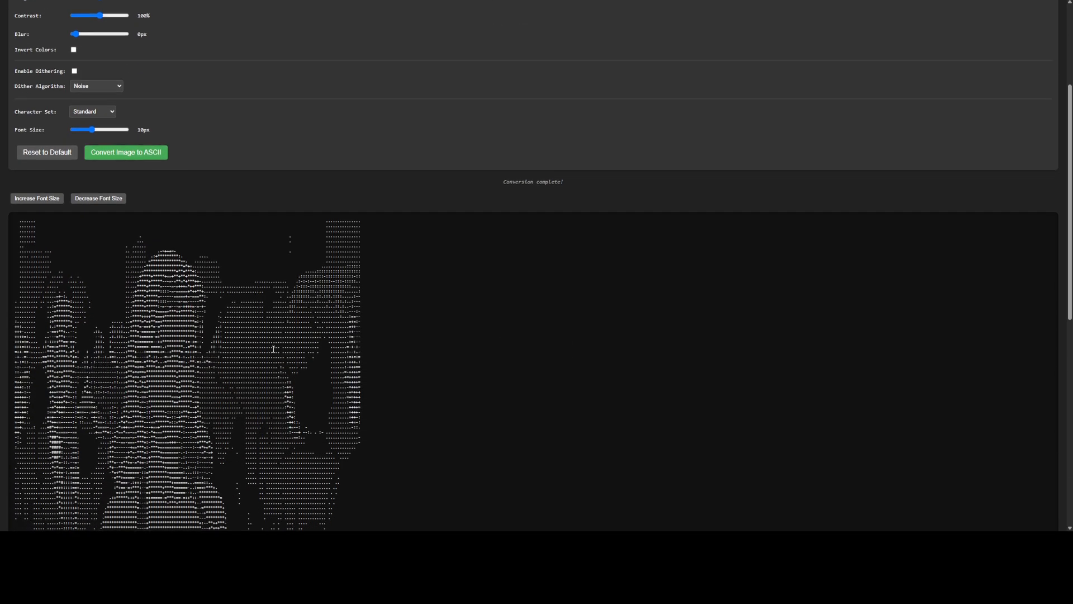
{"action": "scroll", "coordinate": [274, 348], "scroll_direction": "down", "scroll_amount": 2}
{"action": "scroll", "coordinate": [273, 348], "scroll_direction": "up", "scroll_amount": 1}
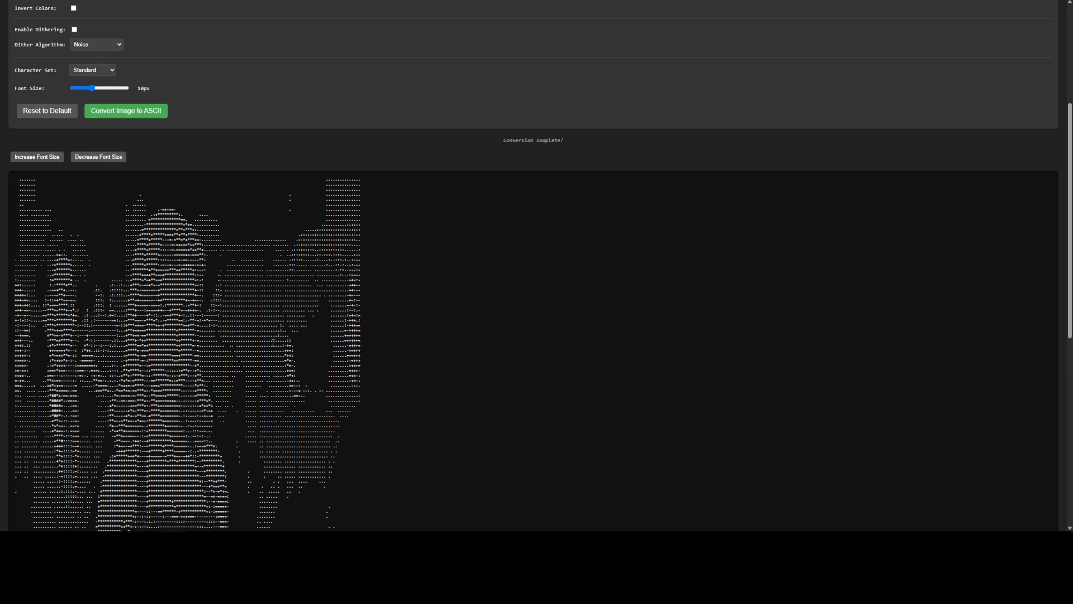
{"action": "scroll", "coordinate": [273, 343], "scroll_direction": "down", "scroll_amount": 4}
{"action": "scroll", "coordinate": [239, 312], "scroll_direction": "up", "scroll_amount": 2}
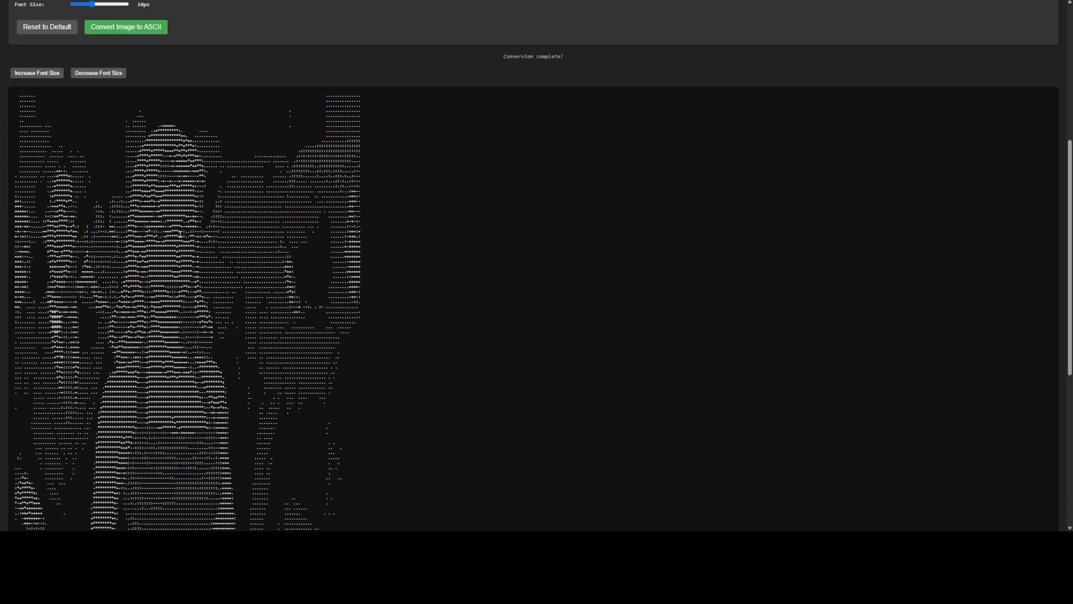
Raise the ASCII width to 300 characters, reconvert the image and inspect the larger output.
{"action": "scroll", "coordinate": [97, 97], "scroll_direction": "up", "scroll_amount": 4}
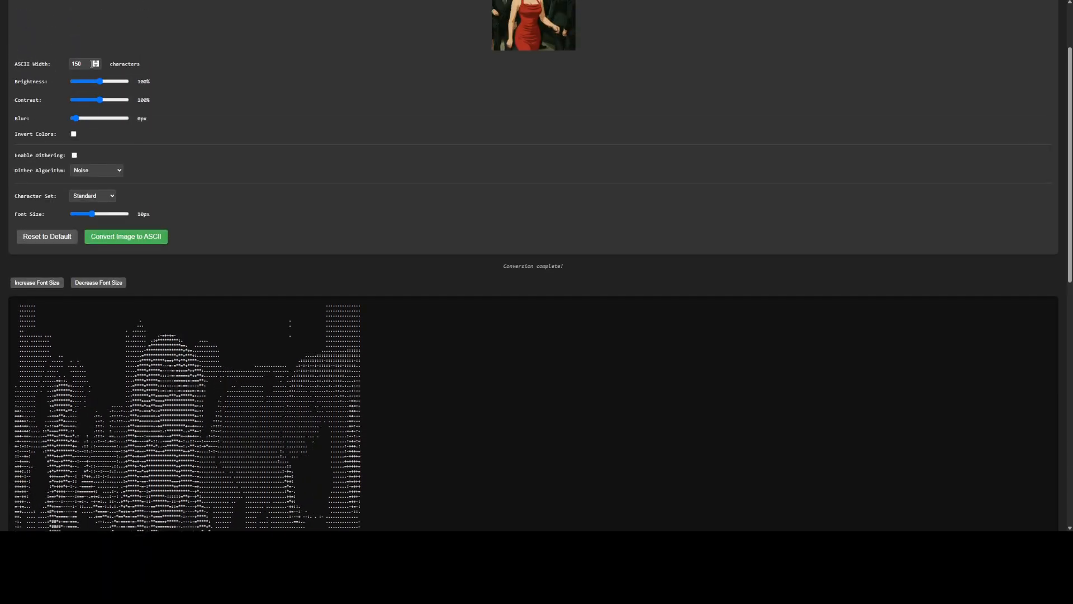
{"action": "left_click_drag", "start_coordinate": [90, 63], "coordinate": [46, 53]}
{"action": "left_click", "coordinate": [126, 237]}
{"action": "scroll", "coordinate": [258, 217], "scroll_direction": "down", "scroll_amount": 4}
{"action": "scroll", "coordinate": [515, 183], "scroll_direction": "down", "scroll_amount": 3}
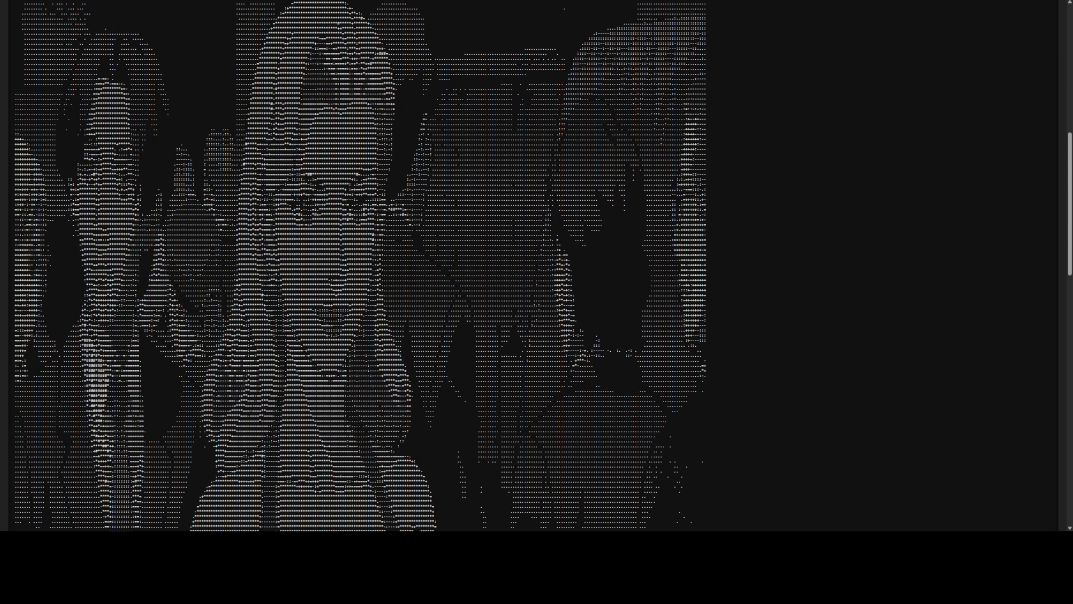
Switch the character set to Blocks, reconvert the image and inspect the output.
{"action": "scroll", "coordinate": [176, 238], "scroll_direction": "up", "scroll_amount": 6}
{"action": "left_click", "coordinate": [94, 149]}
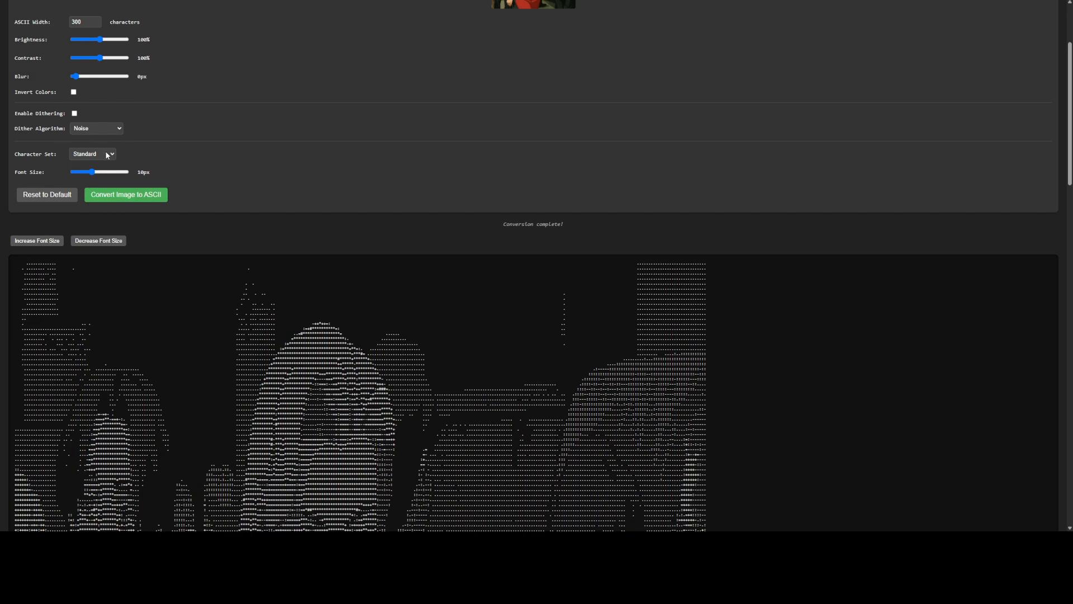
{"action": "left_click", "coordinate": [96, 177]}
{"action": "left_click", "coordinate": [127, 190]}
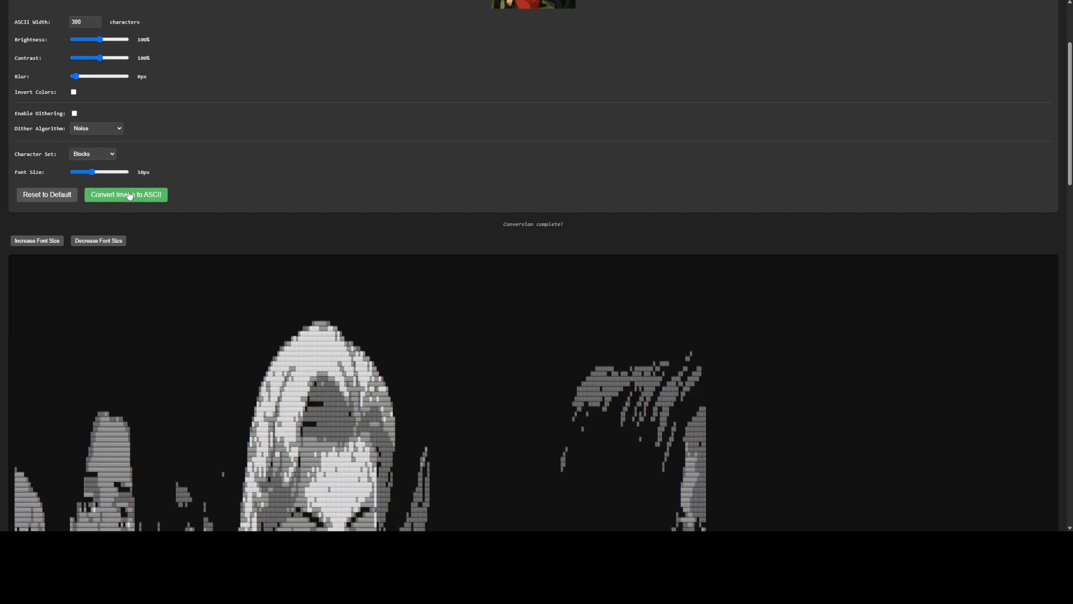
{"action": "scroll", "coordinate": [636, 278], "scroll_direction": "down", "scroll_amount": 5}
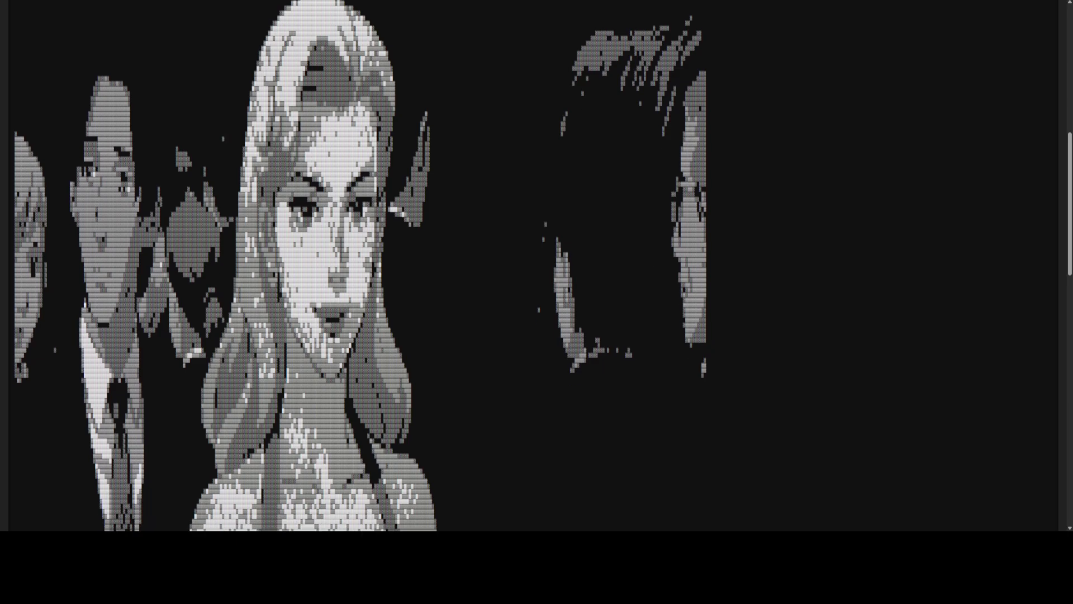
Restore the default settings with an ASCII width of 100 characters and reconvert the image.
{"action": "scroll", "coordinate": [441, 355], "scroll_direction": "up", "scroll_amount": 9}
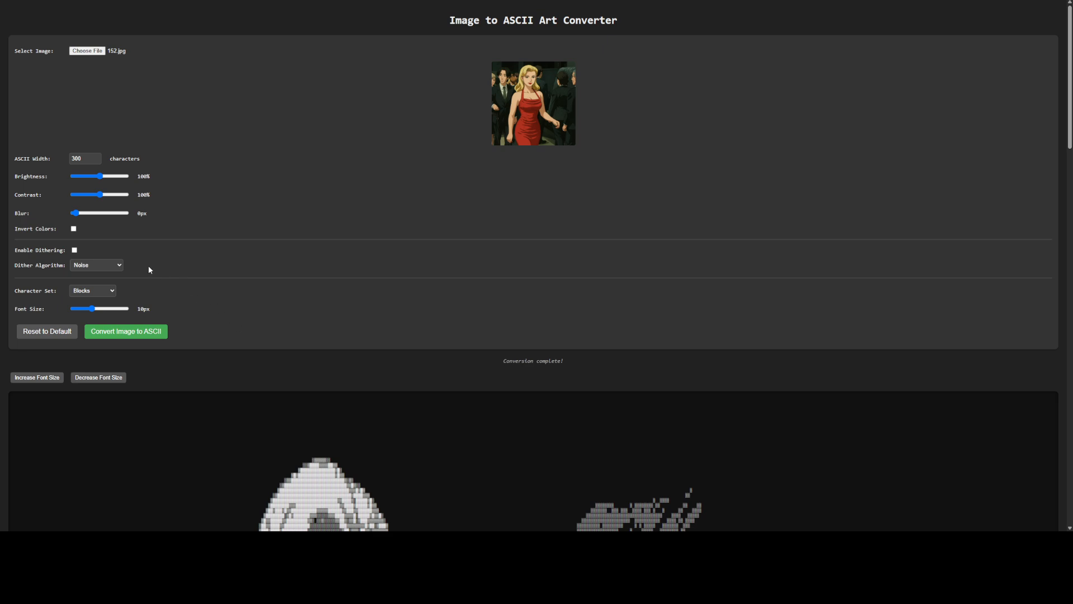
{"action": "scroll", "coordinate": [250, 236], "scroll_direction": "down", "scroll_amount": 3}
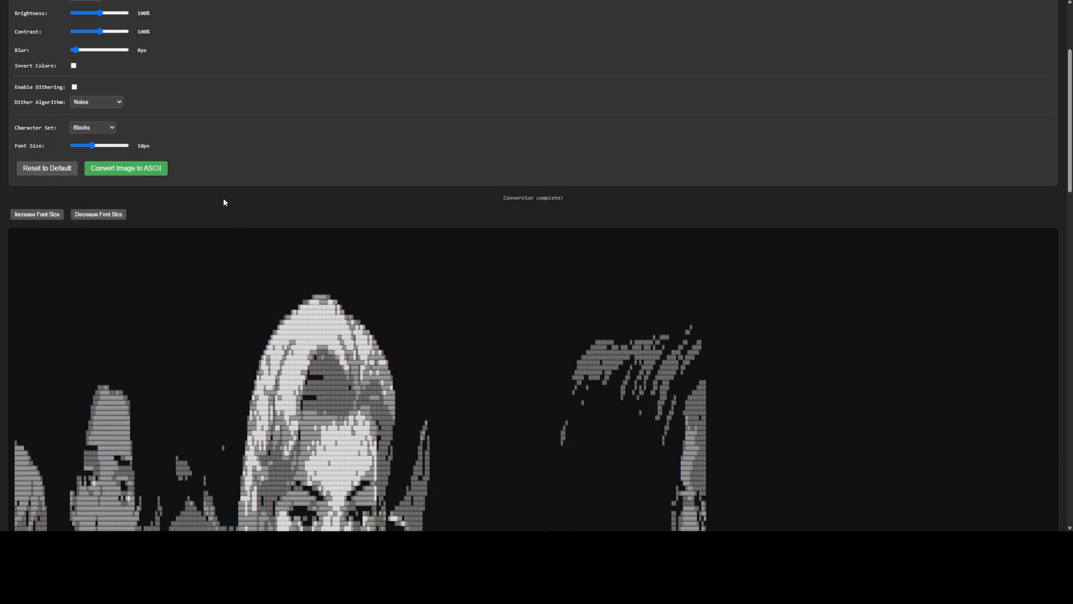
{"action": "scroll", "coordinate": [223, 201], "scroll_direction": "up", "scroll_amount": 1}
{"action": "scroll", "coordinate": [168, 257], "scroll_direction": "up", "scroll_amount": 1}
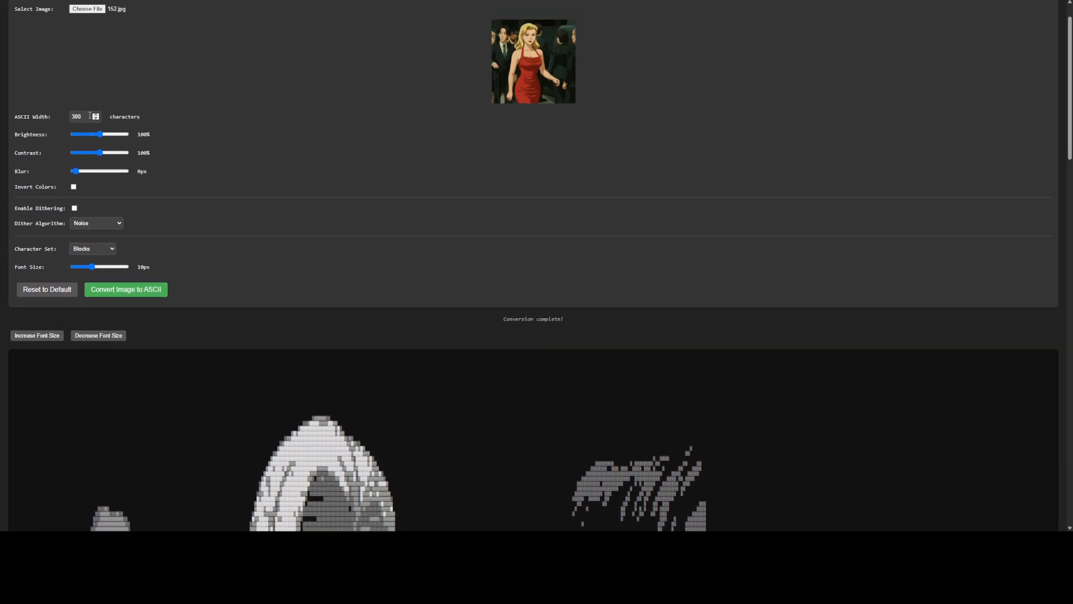
{"action": "double_click", "coordinate": [78, 116]}
{"action": "type", "text": "100"}
{"action": "left_click", "coordinate": [63, 288]}
{"action": "left_click", "coordinate": [114, 287]}
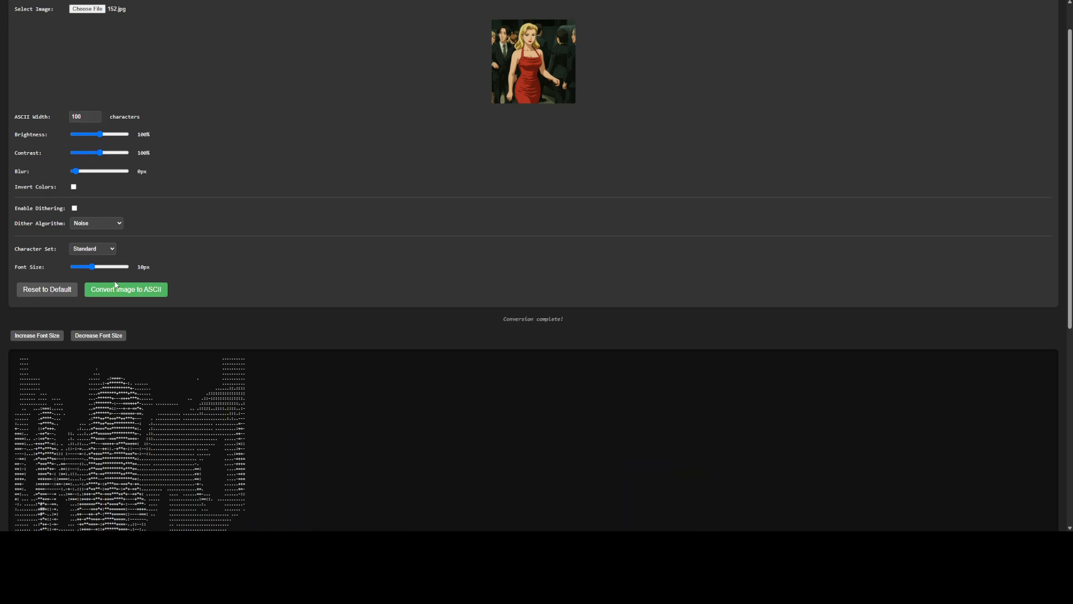
Increase the brightness to 127% and the contrast to 149%, and reconvert the image.
{"action": "scroll", "coordinate": [116, 286], "scroll_direction": "down", "scroll_amount": 2}
{"action": "left_click", "coordinate": [104, 164]}
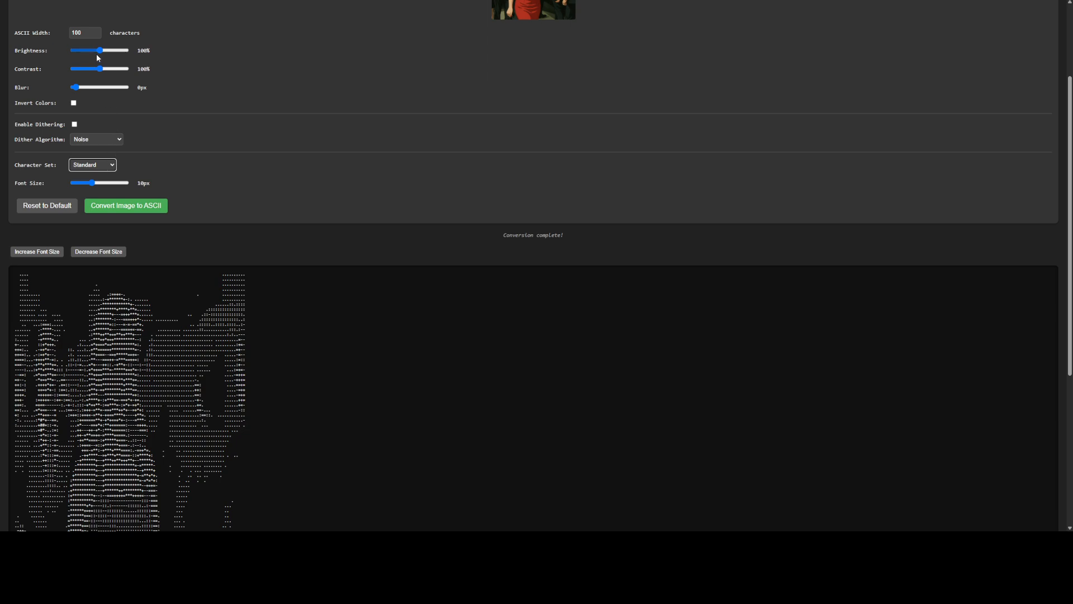
{"action": "left_click_drag", "start_coordinate": [98, 50], "coordinate": [111, 69]}
{"action": "left_click", "coordinate": [125, 207]}
{"action": "left_click", "coordinate": [124, 208]}
{"action": "left_click", "coordinate": [120, 207]}
{"action": "left_click", "coordinate": [132, 208]}
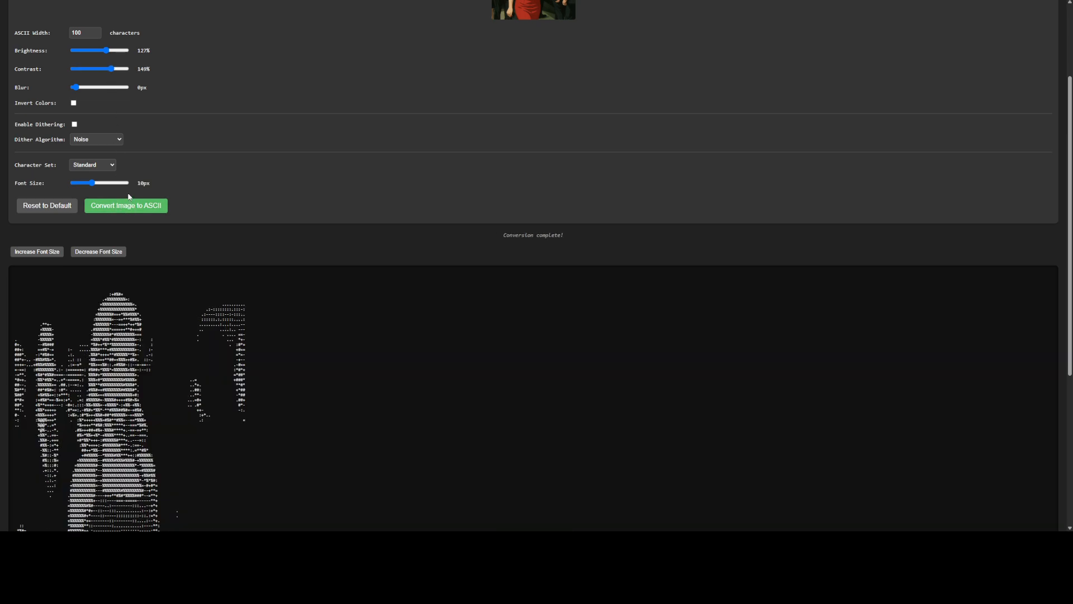
Enable dithering with the Floyd-Steinberg algorithm and reconvert the image.
{"action": "left_click", "coordinate": [108, 163]}
{"action": "left_click", "coordinate": [113, 208]}
{"action": "left_click", "coordinate": [75, 125]}
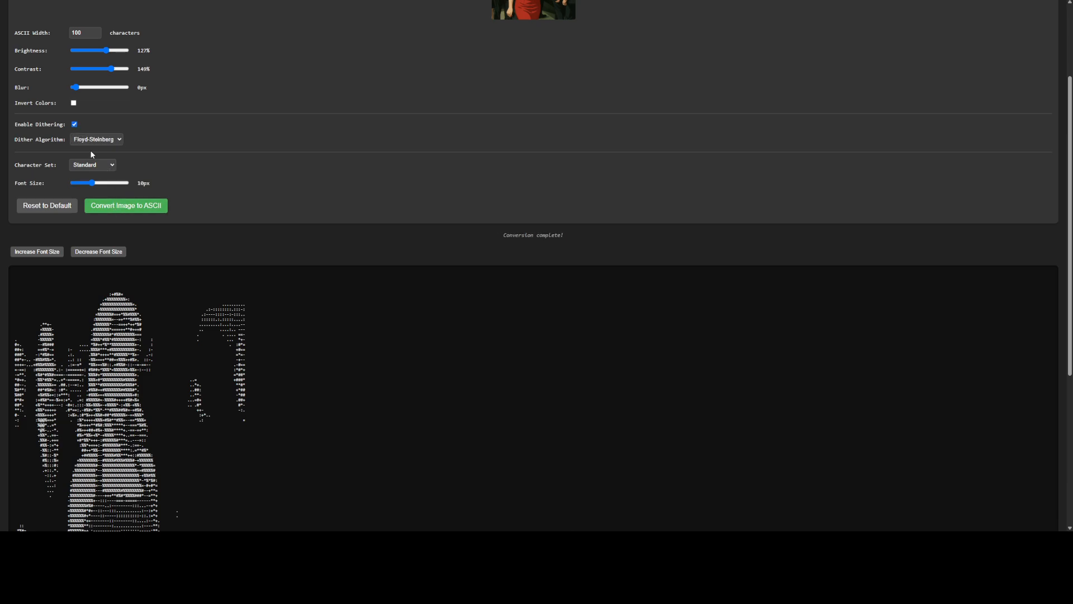
{"action": "left_click", "coordinate": [119, 208]}
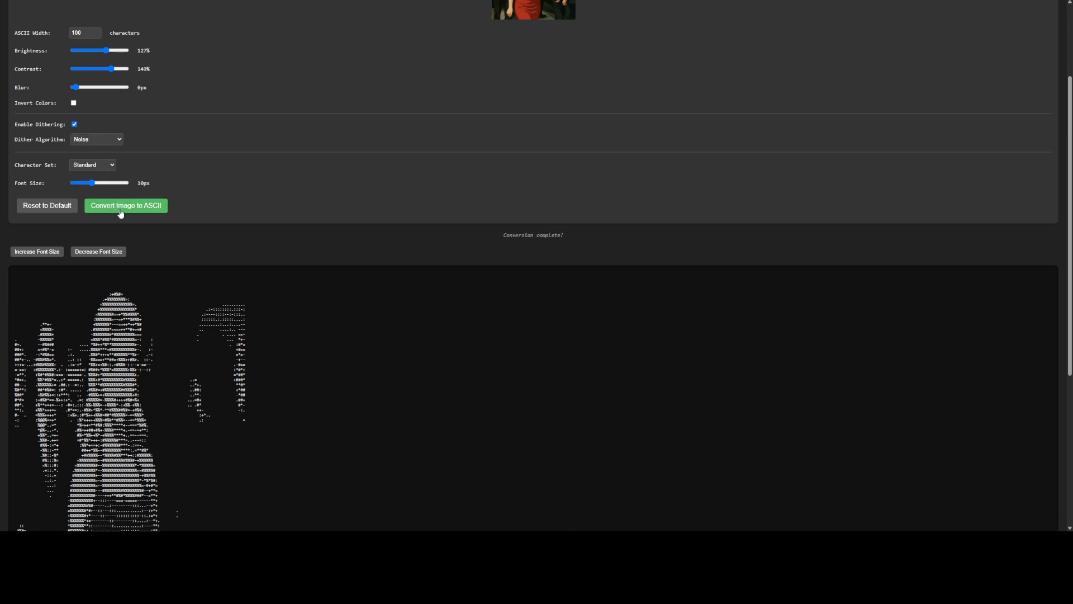
{"action": "left_click", "coordinate": [93, 163]}
{"action": "left_click", "coordinate": [109, 207]}
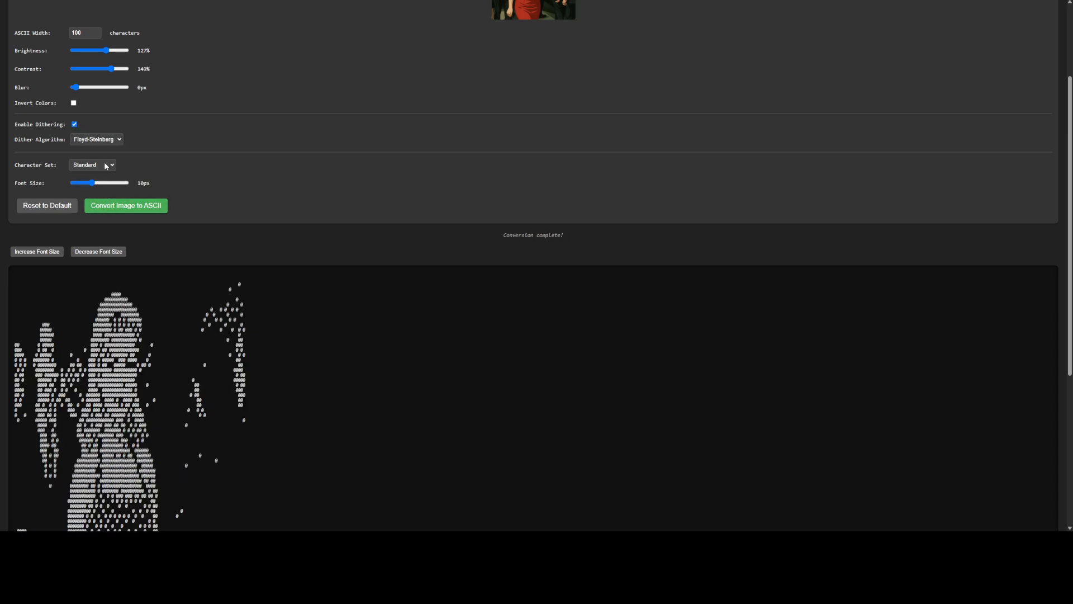
Enlarge the font size of the ASCII output to 14px and view the result.
{"action": "left_click_drag", "start_coordinate": [92, 183], "coordinate": [105, 183]}
{"action": "scroll", "coordinate": [144, 258], "scroll_direction": "down", "scroll_amount": 3}
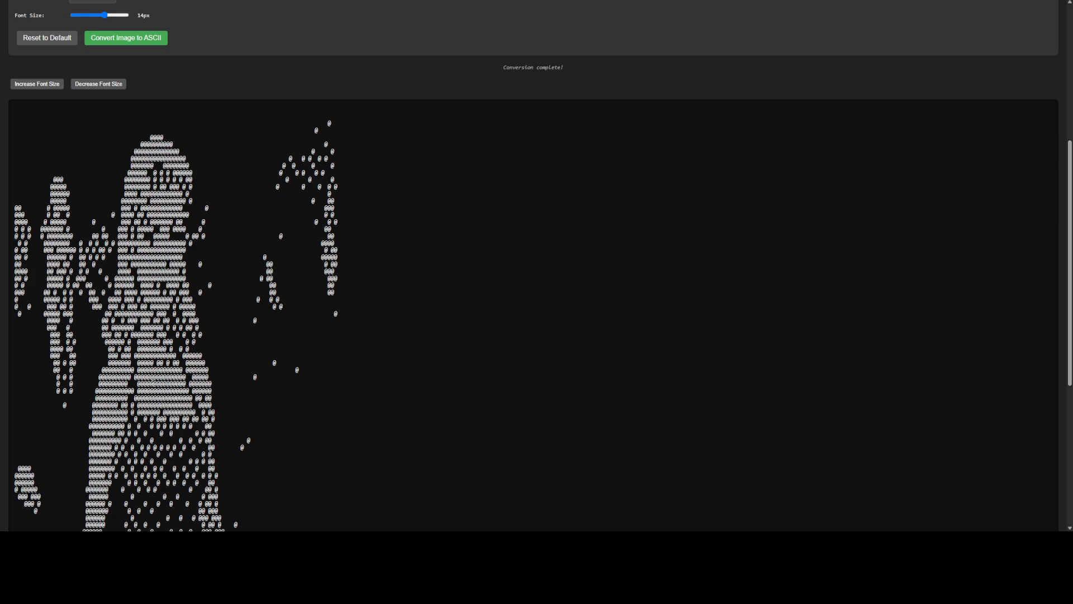
{"action": "scroll", "coordinate": [106, 199], "scroll_direction": "up", "scroll_amount": 3}
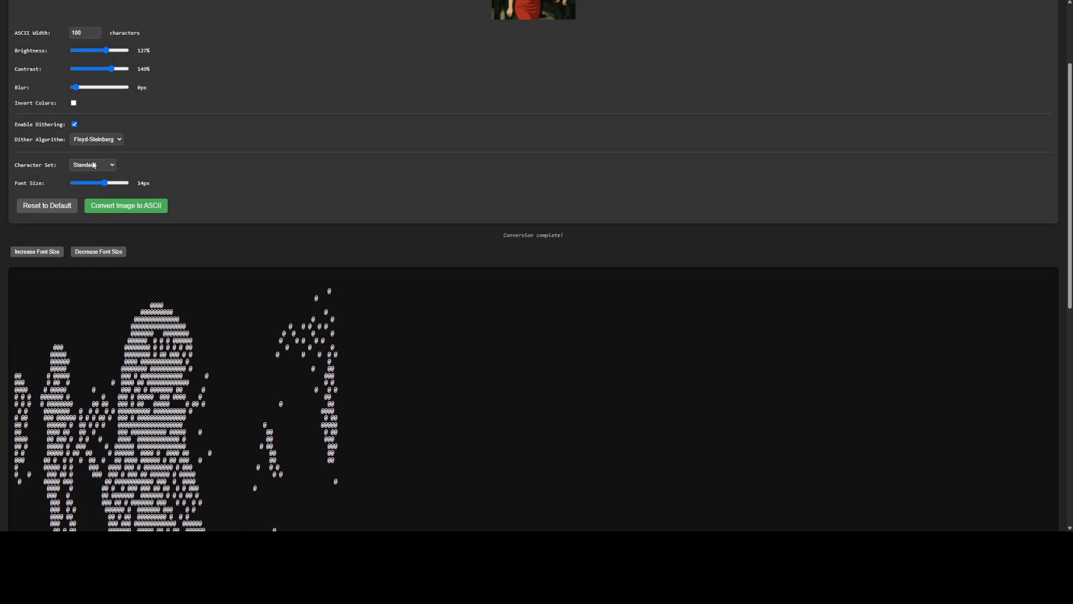
Disable dithering and reconvert the image using the Detailed character set.
{"action": "left_click", "coordinate": [107, 200]}
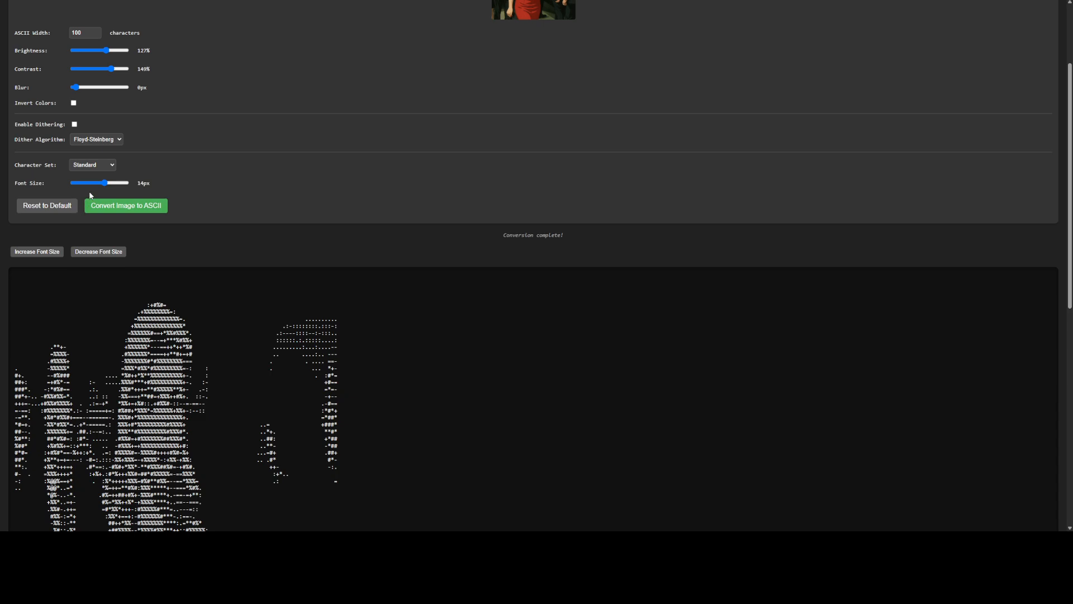
{"action": "left_click", "coordinate": [96, 166]}
{"action": "left_click", "coordinate": [96, 200]}
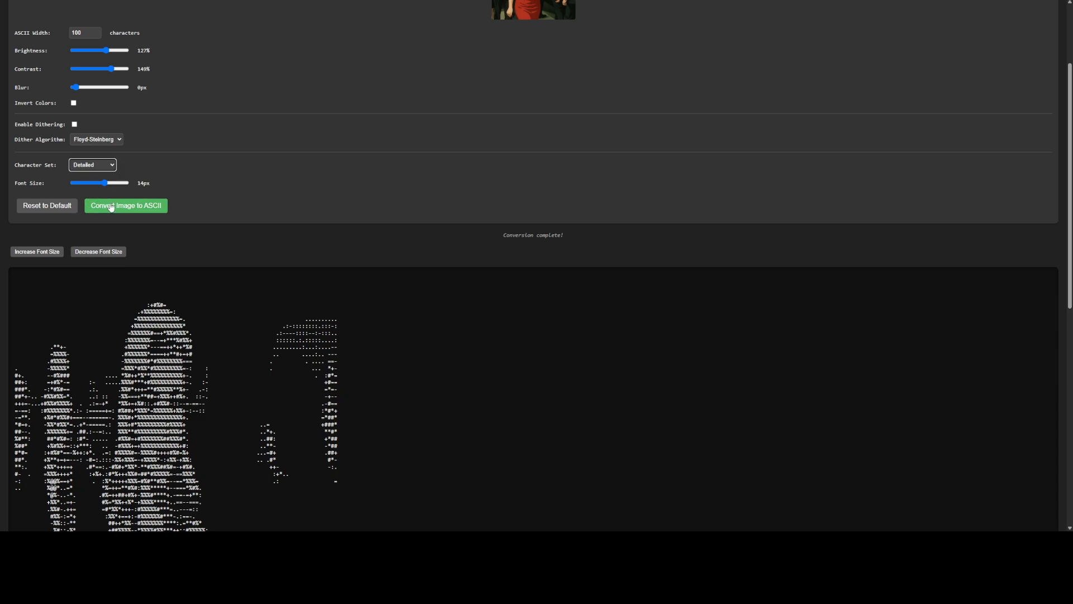
{"action": "left_click", "coordinate": [114, 208]}
Reduce the font size of the ASCII output to 9px.
{"action": "scroll", "coordinate": [121, 187], "scroll_direction": "down", "scroll_amount": 2}
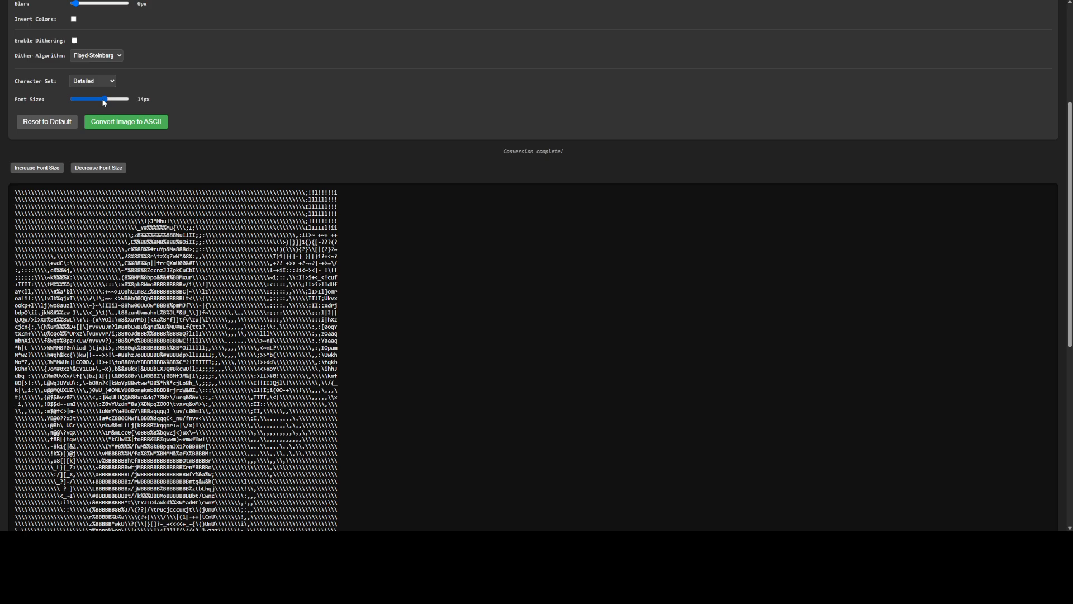
{"action": "left_click_drag", "start_coordinate": [104, 103], "coordinate": [88, 99]}
{"action": "scroll", "coordinate": [110, 136], "scroll_direction": "up", "scroll_amount": 1}
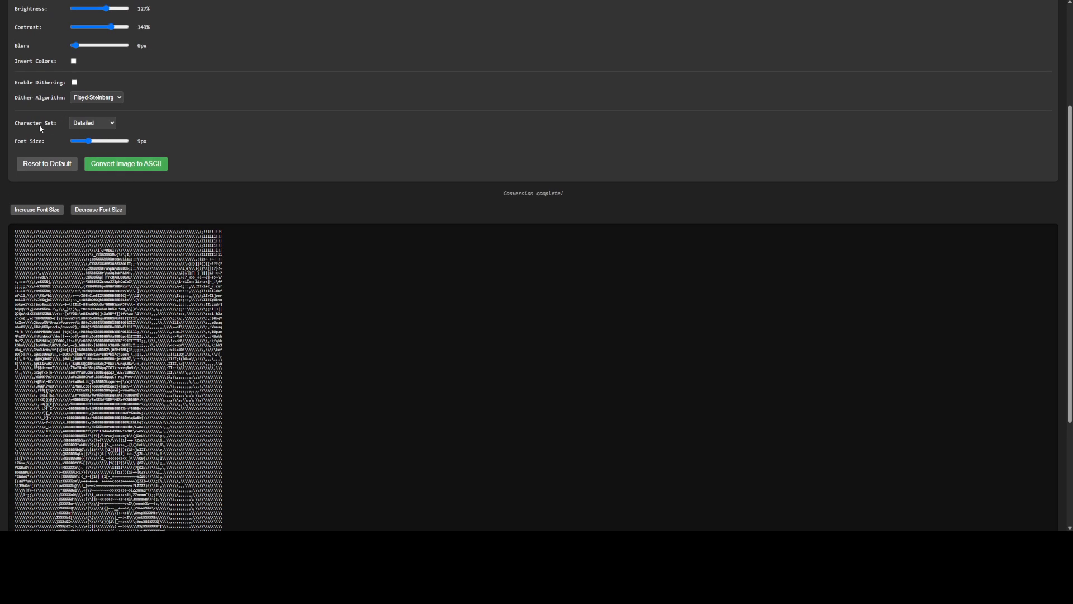
Change the character set to Very Detailed and reconvert the image.
{"action": "left_click", "coordinate": [93, 123]}
{"action": "left_click", "coordinate": [96, 166]}
{"action": "left_click", "coordinate": [126, 163]}
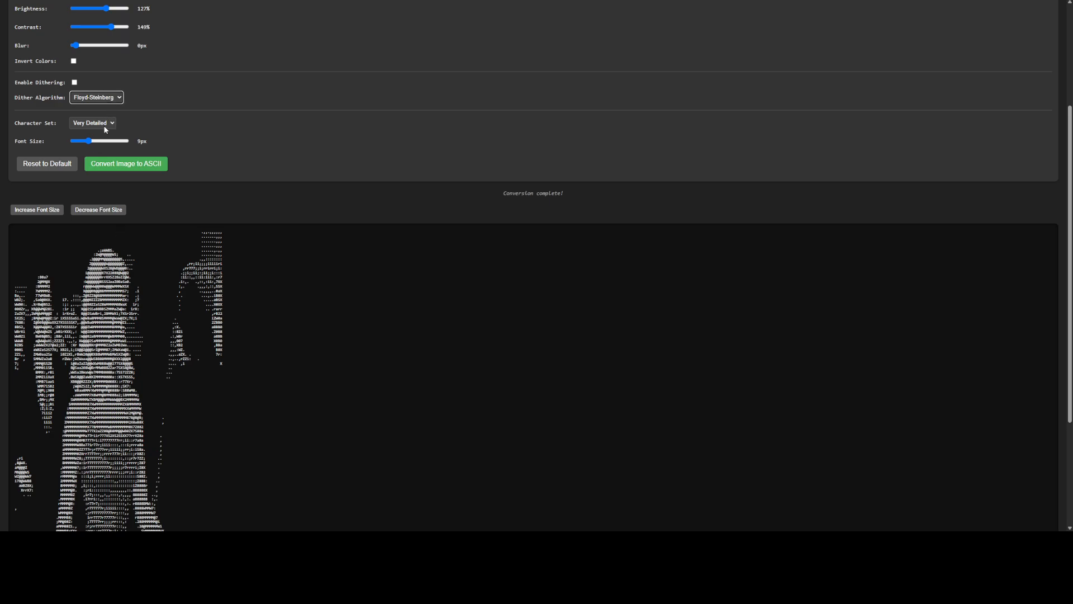
Return the character set to Standard and reconvert the image.
{"action": "left_click", "coordinate": [105, 124]}
{"action": "left_click", "coordinate": [105, 140]}
{"action": "left_click", "coordinate": [112, 163]}
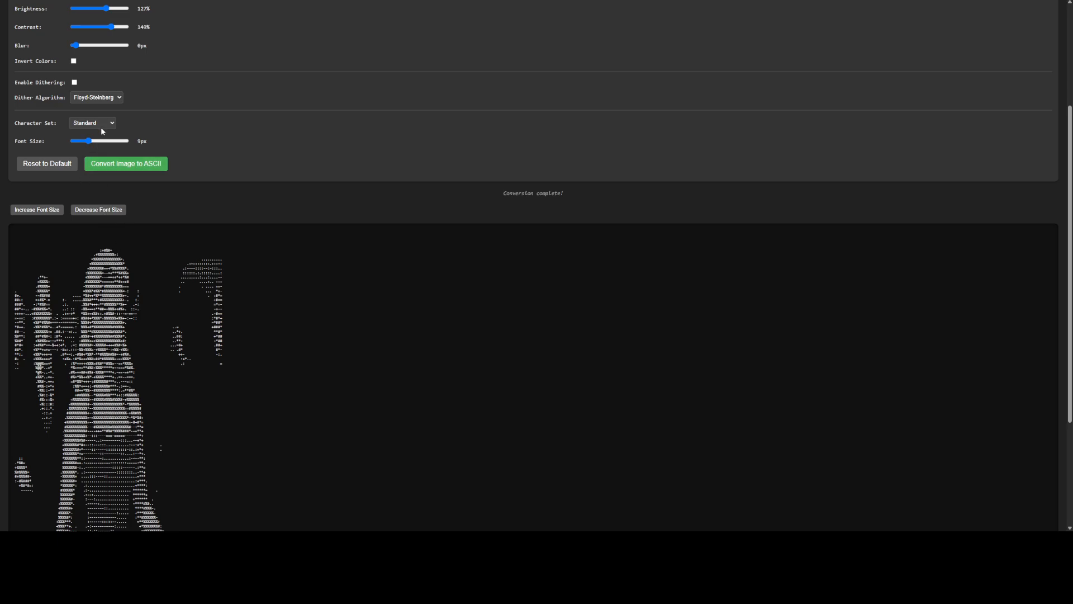
Convert the image with the Blocks character set and enlarge the output's font size to 15px.
{"action": "key", "text": "Down"}
{"action": "left_click", "coordinate": [124, 164]}
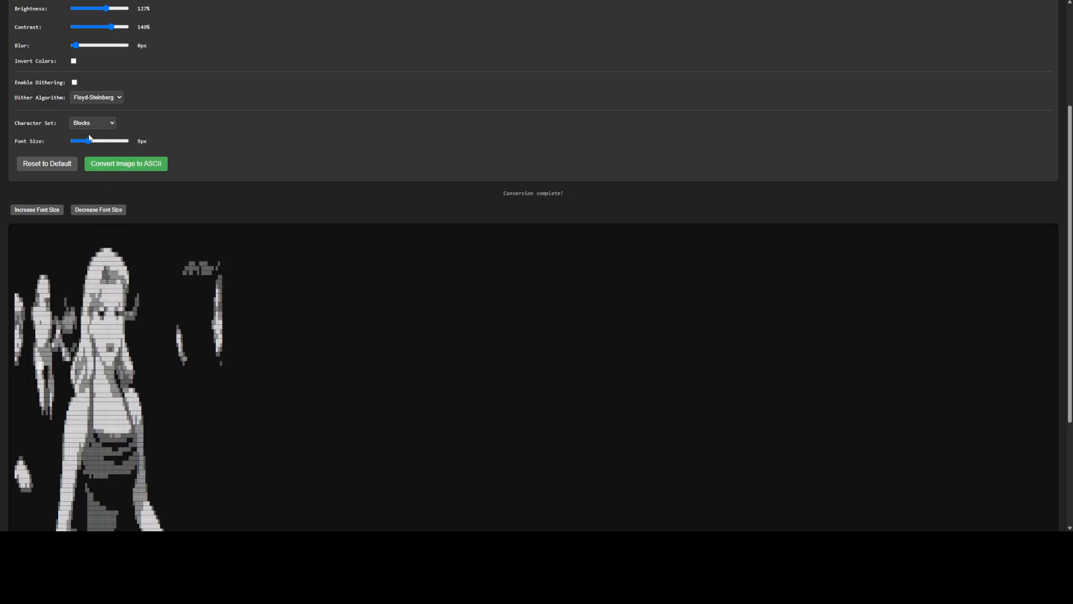
{"action": "left_click_drag", "start_coordinate": [89, 141], "coordinate": [109, 142]}
{"action": "scroll", "coordinate": [105, 111], "scroll_direction": "up", "scroll_amount": 1}
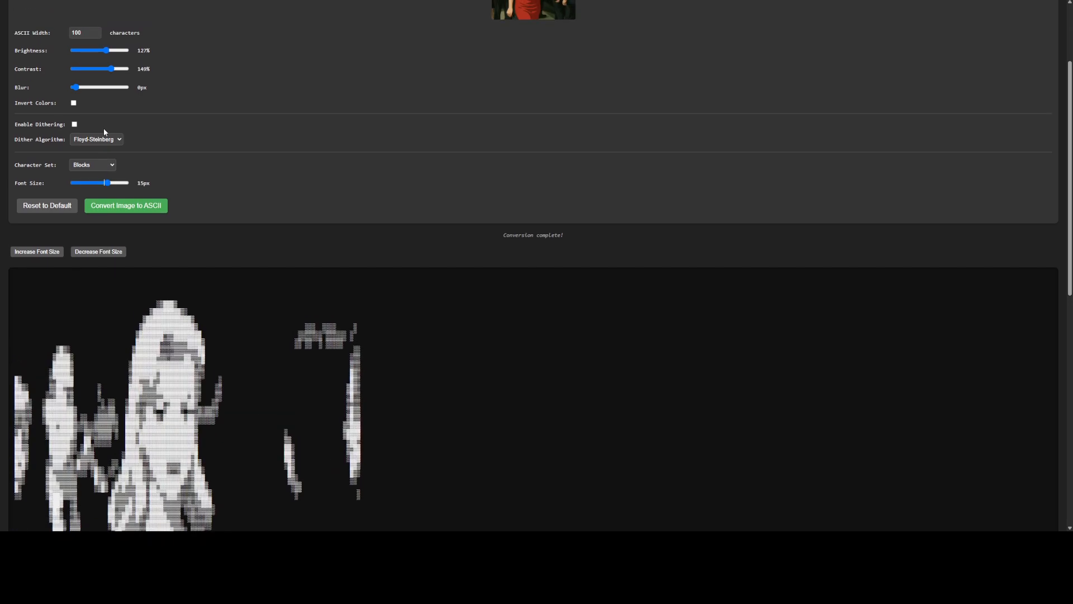
{"action": "scroll", "coordinate": [102, 98], "scroll_direction": "down", "scroll_amount": 1}
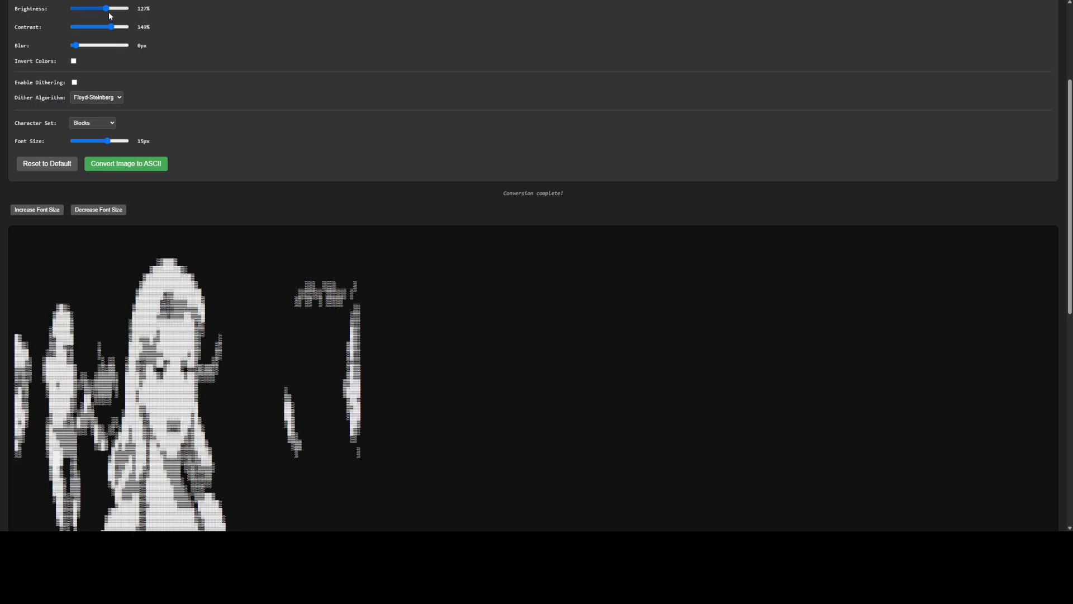
Apply blur to the image, regenerate the Blocks output and return the blur setting to 0px.
{"action": "mouse_move", "coordinate": [75, 45]}
{"action": "left_mouse_down"}
{"action": "mouse_move", "coordinate": [95, 46]}
{"action": "mouse_move", "coordinate": [74, 54]}
{"action": "left_mouse_up"}
{"action": "left_click", "coordinate": [108, 169]}
{"action": "left_click", "coordinate": [108, 170]}
{"action": "left_click", "coordinate": [107, 168]}
{"action": "left_click", "coordinate": [112, 167]}
{"action": "left_click", "coordinate": [126, 164]}
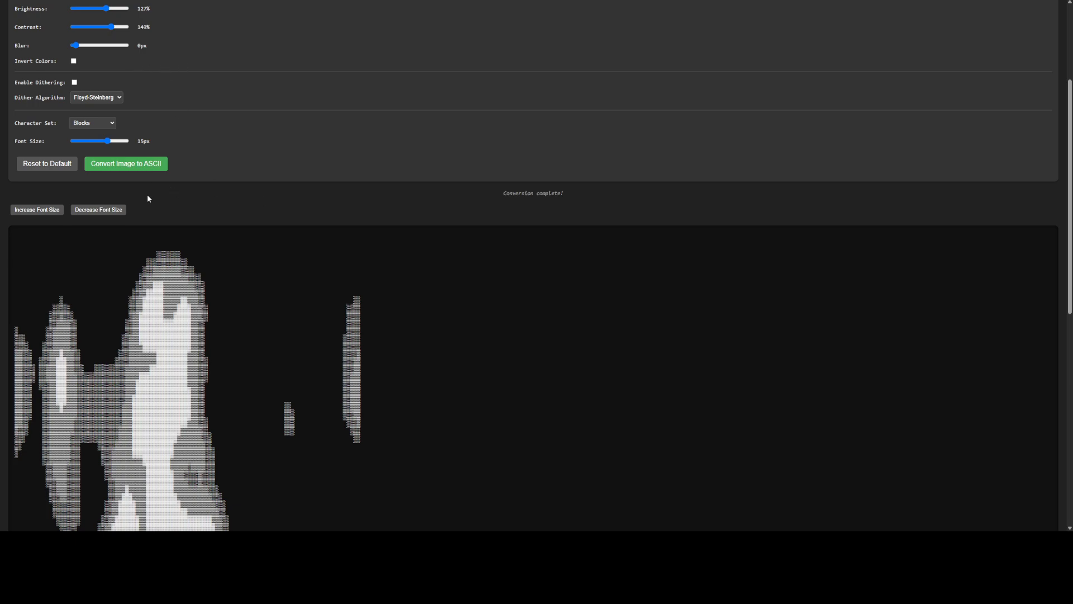
{"action": "scroll", "coordinate": [237, 260], "scroll_direction": "up", "scroll_amount": 3}
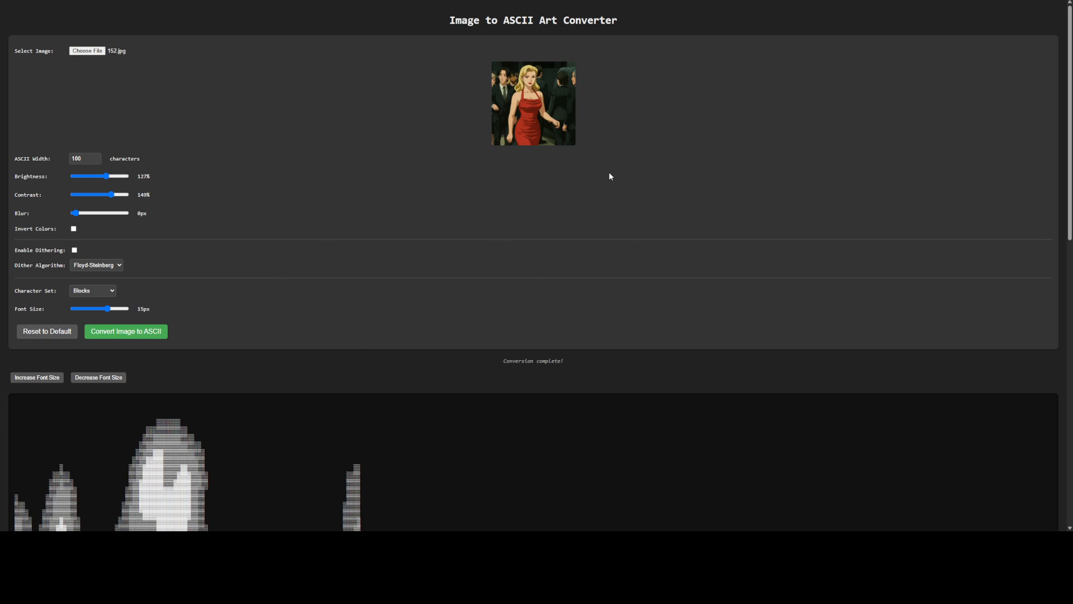
{"action": "scroll", "coordinate": [436, 186], "scroll_direction": "down", "scroll_amount": 7}
{"action": "scroll", "coordinate": [436, 186], "scroll_direction": "up", "scroll_amount": 7}
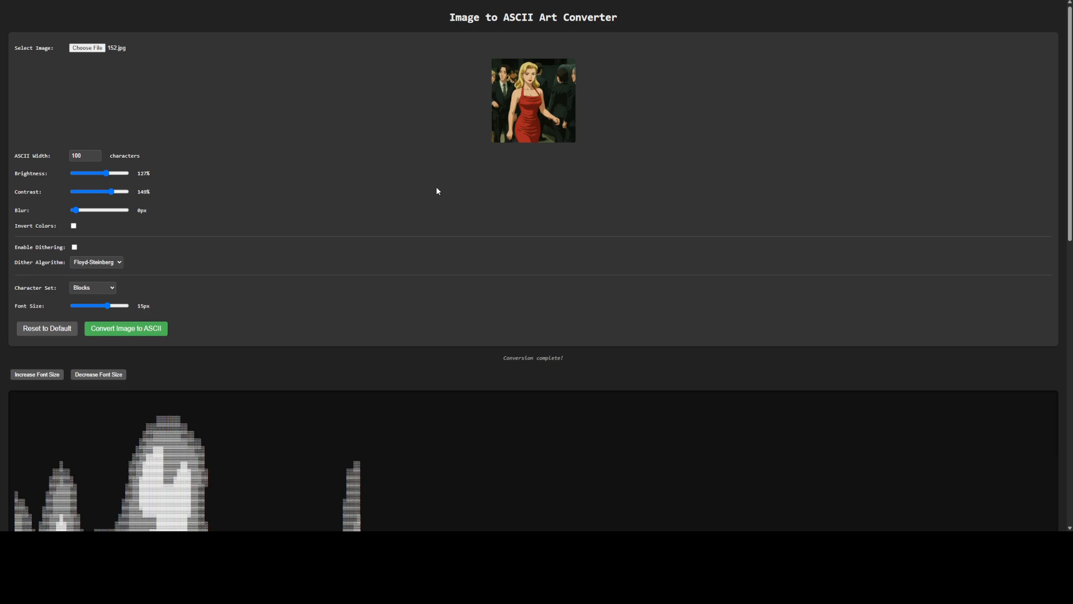
{"action": "scroll", "coordinate": [362, 185], "scroll_direction": "down", "scroll_amount": 1}
{"action": "scroll", "coordinate": [290, 193], "scroll_direction": "up", "scroll_amount": 1}
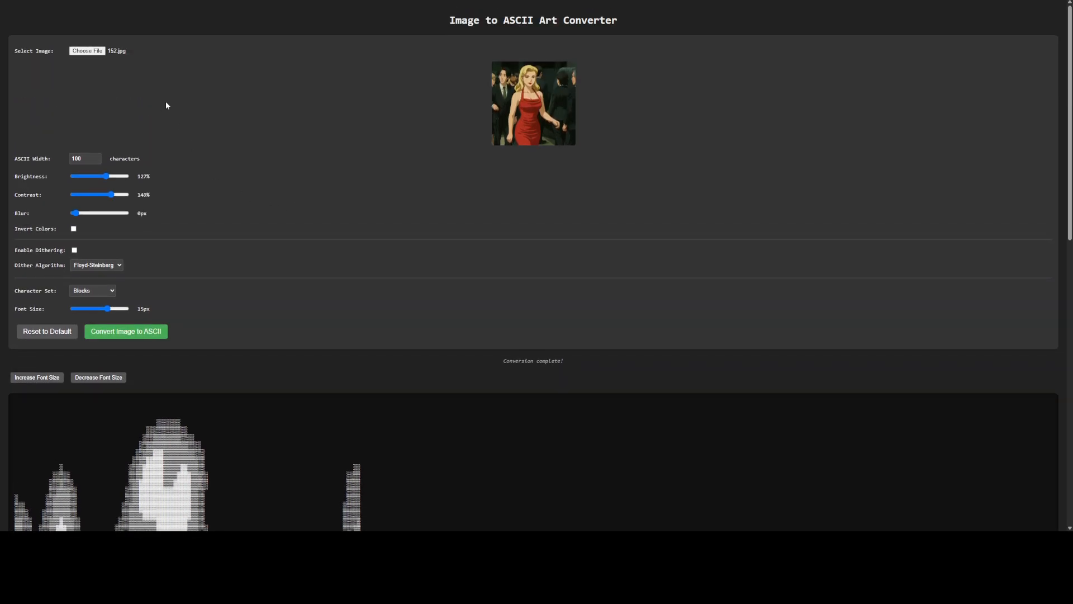